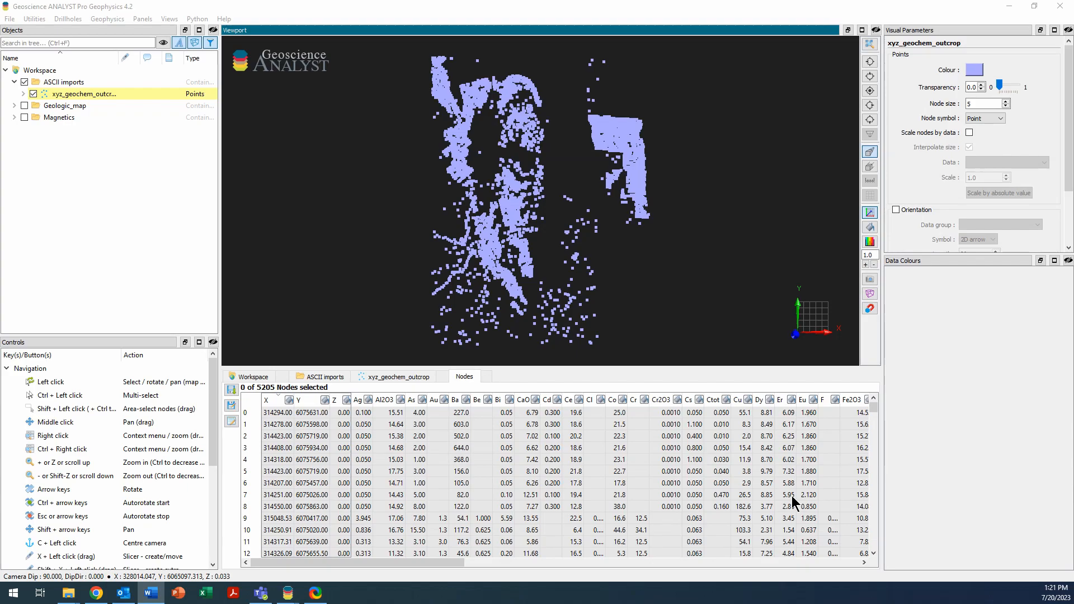
Open the 2D Cross Plot panel, dock Data Colours together with the Controls, and widen the cross plot area
click(145, 19)
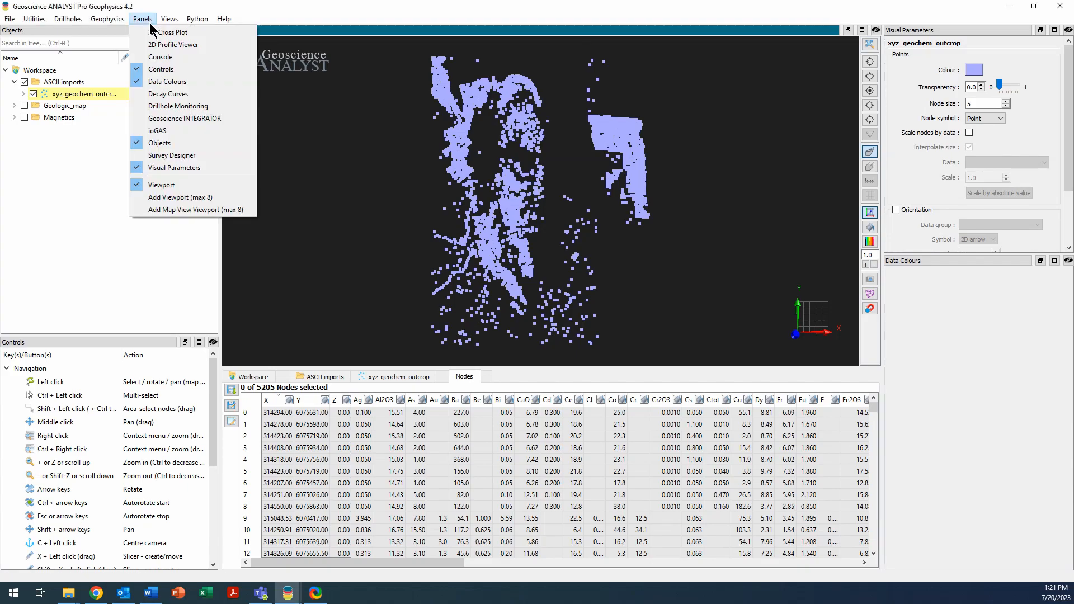
click(219, 32)
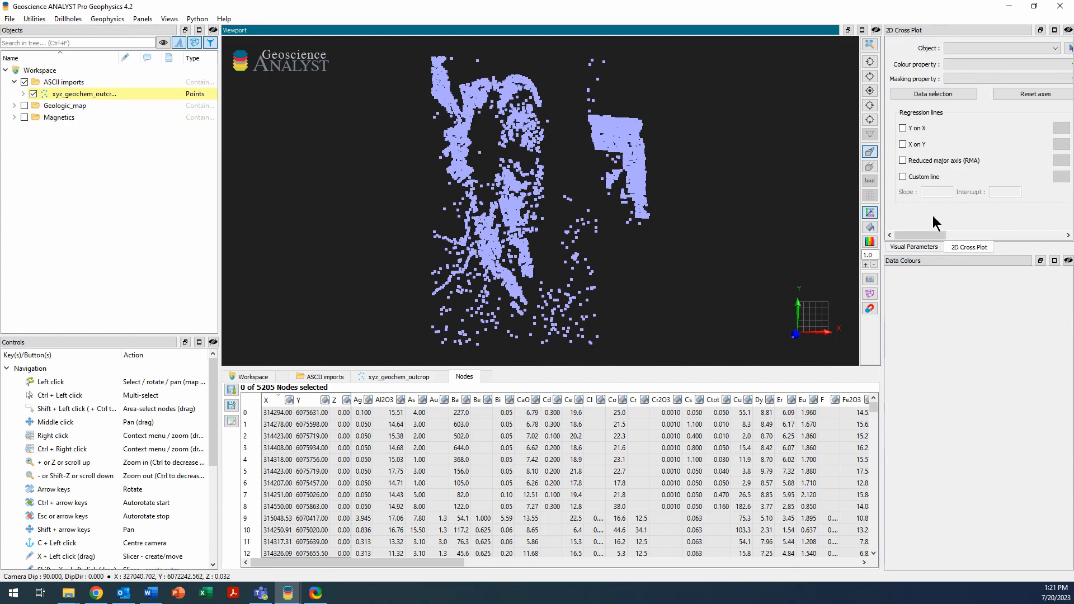
drag(938, 265, 121, 415)
drag(127, 337, 126, 294)
drag(883, 248, 449, 260)
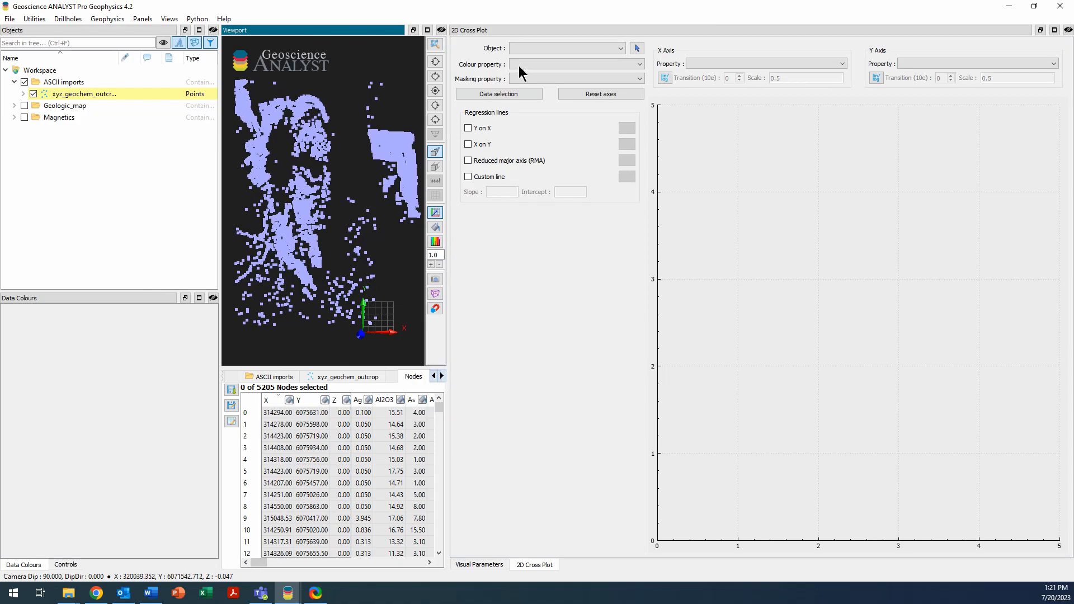
Load xyz_geochem_outcrop into the cross plot with Zr on the X axis and TiO2 on the Y axis
click(636, 49)
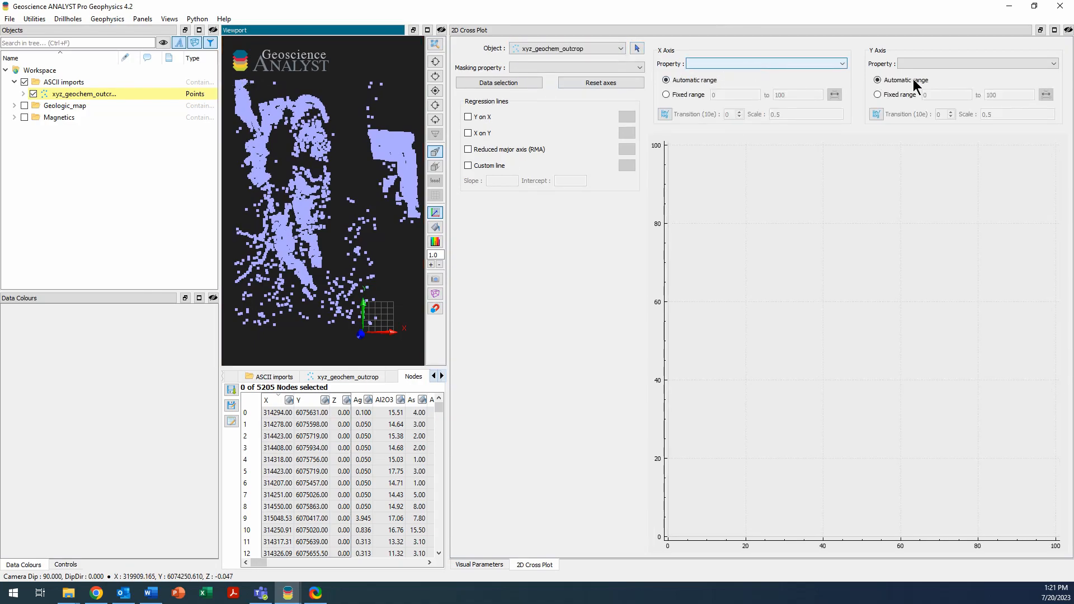
click(842, 64)
drag(844, 86, 844, 155)
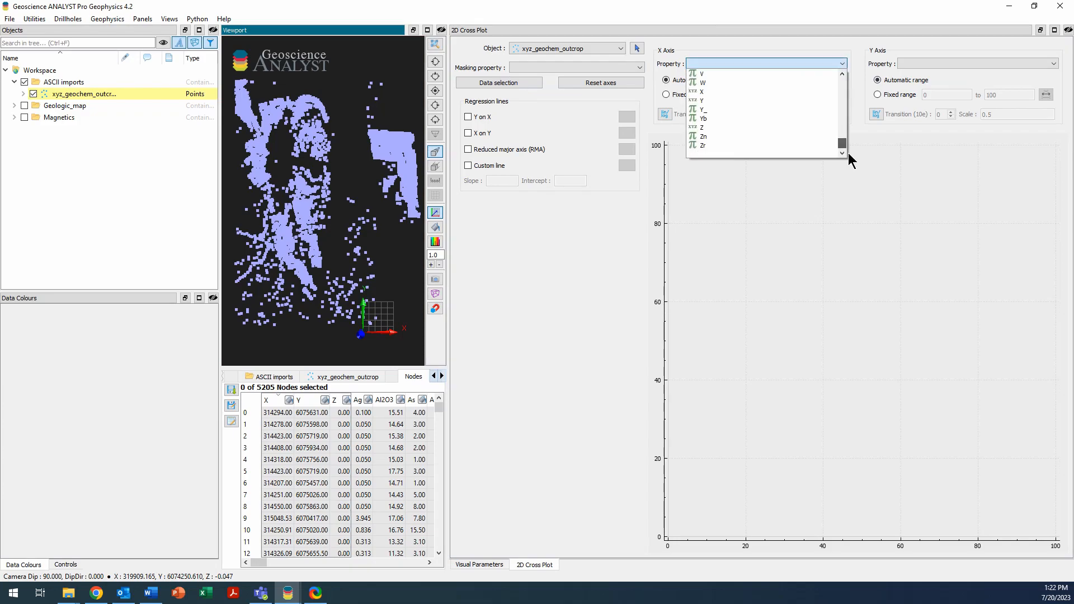
click(721, 145)
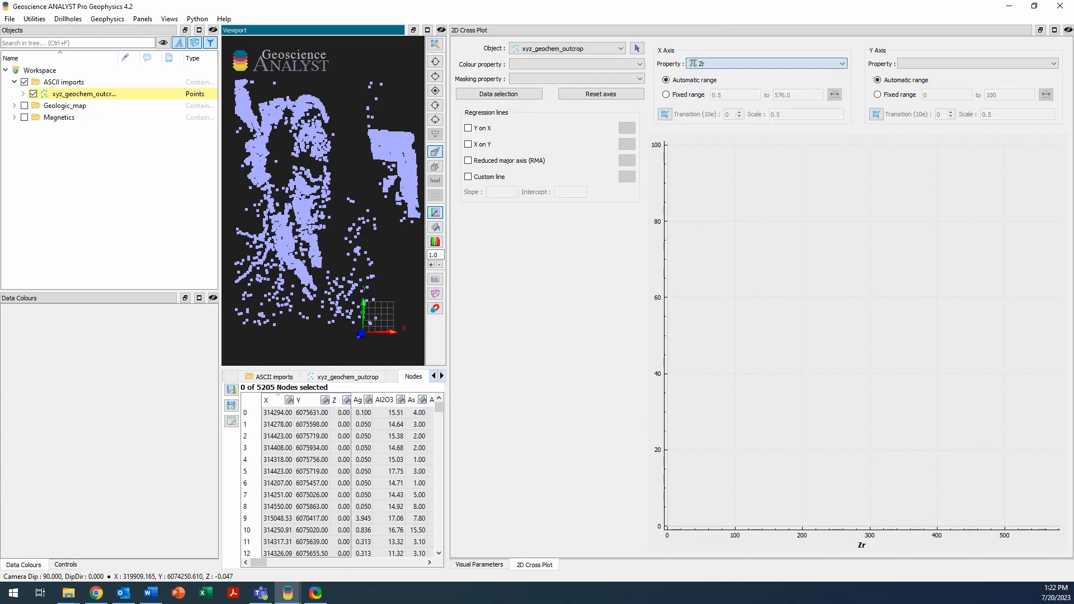
click(1053, 64)
scroll(1054, 134, down, 10)
scroll(1054, 146, down, 4)
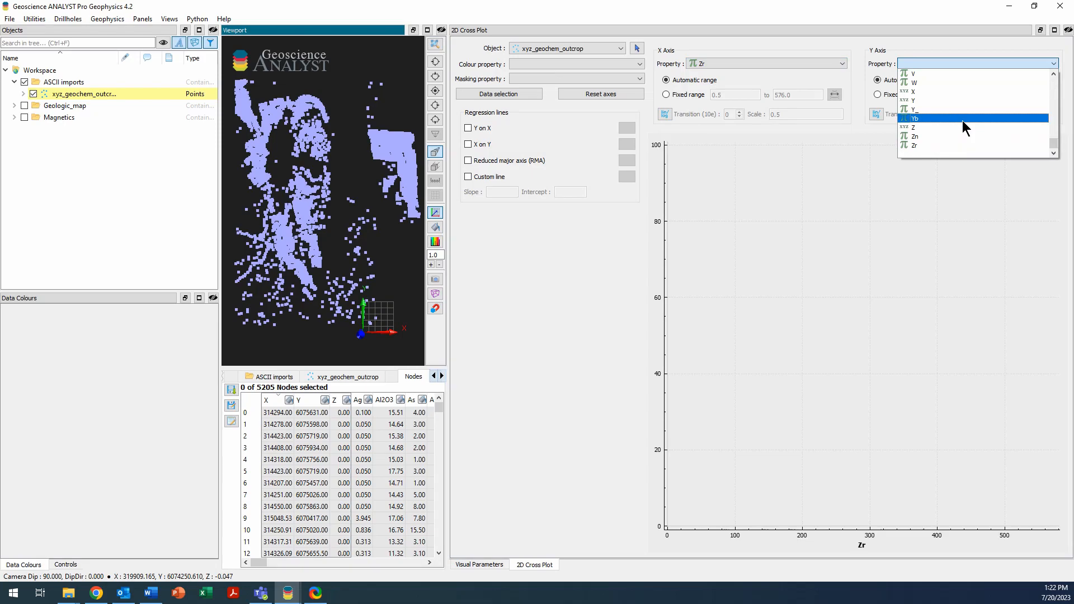
click(972, 92)
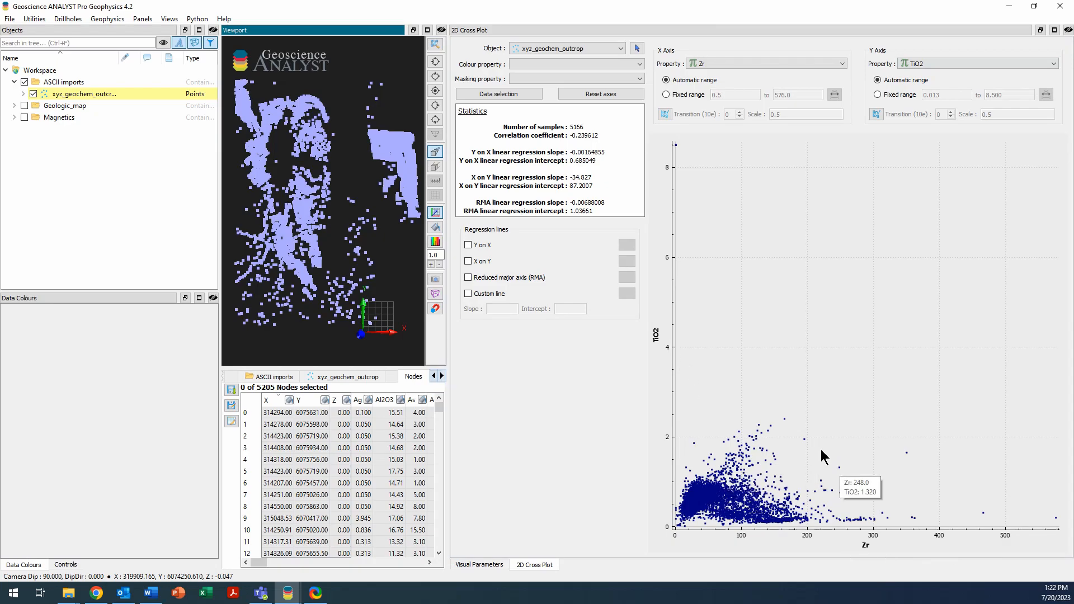
mouse_move(804, 439)
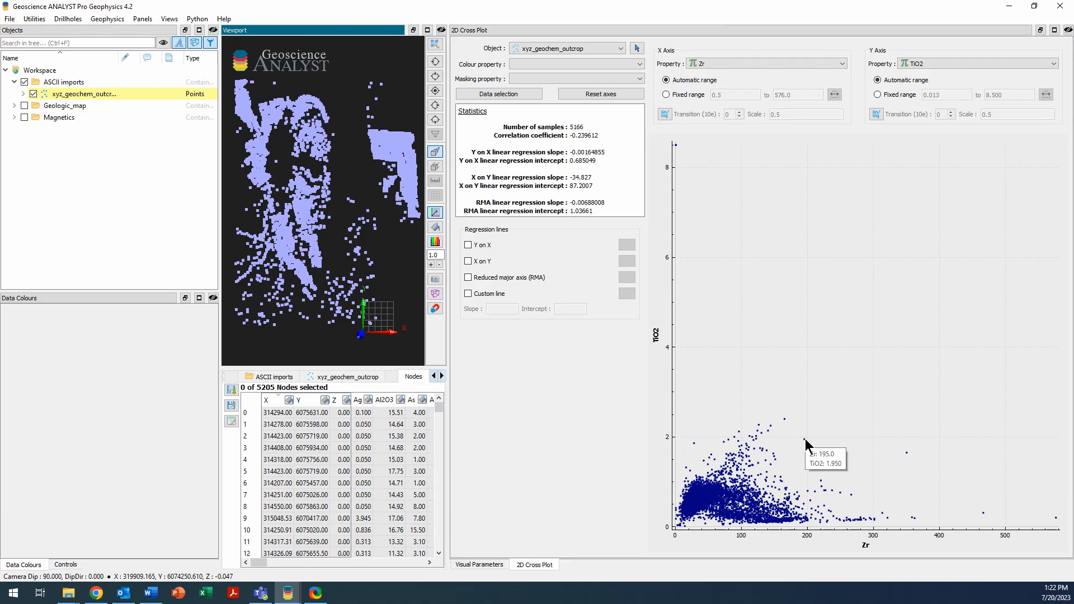
Change the X axis property to LithoCode3 and inspect the TiO2 statistics of the DACP box
click(843, 64)
scroll(756, 120, up, 9)
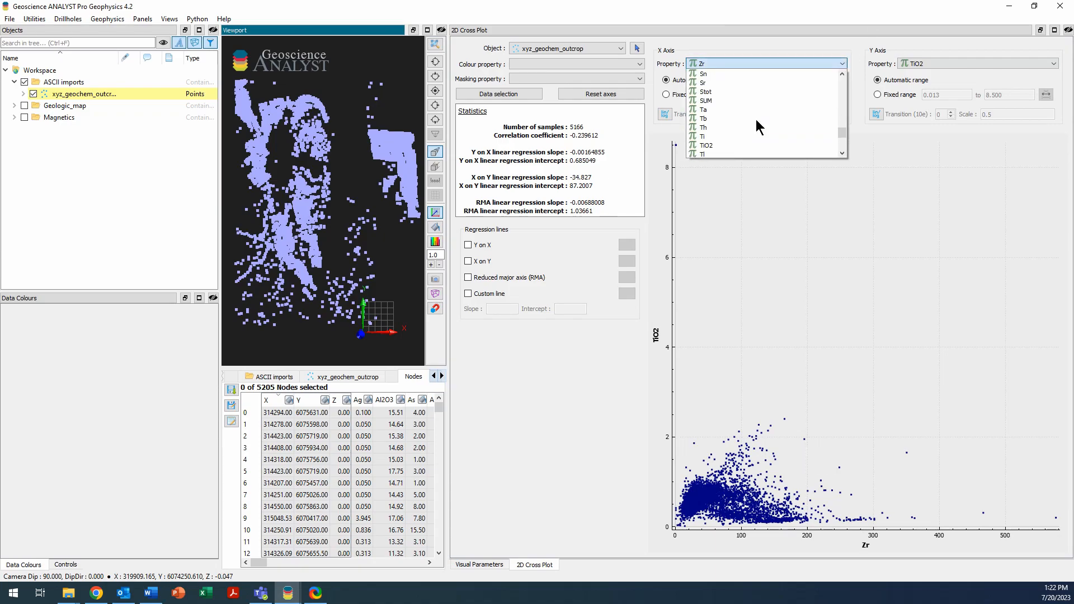
scroll(757, 119, up, 2)
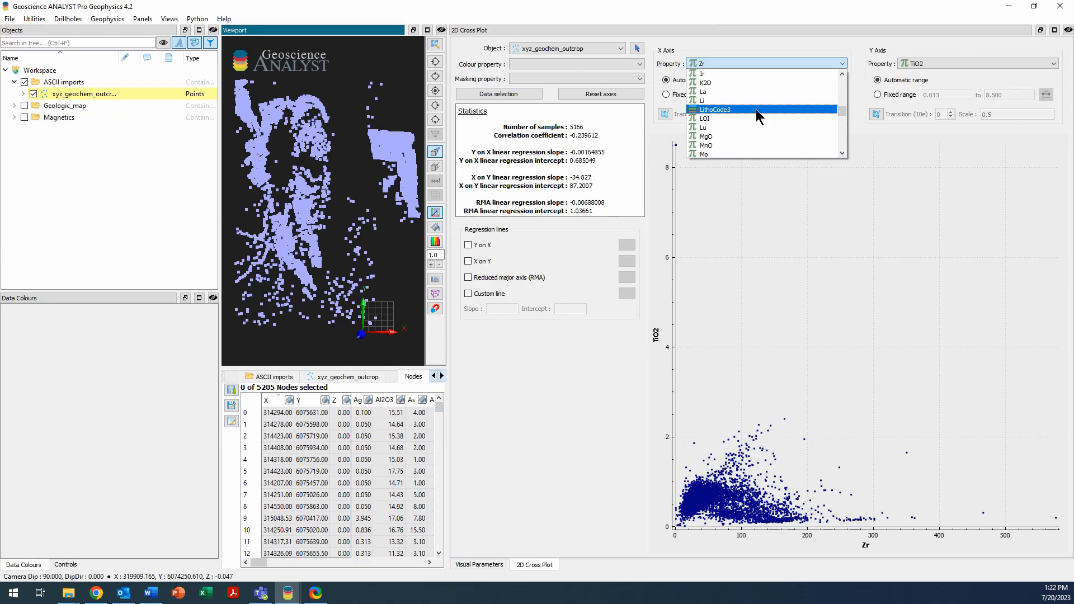
click(756, 109)
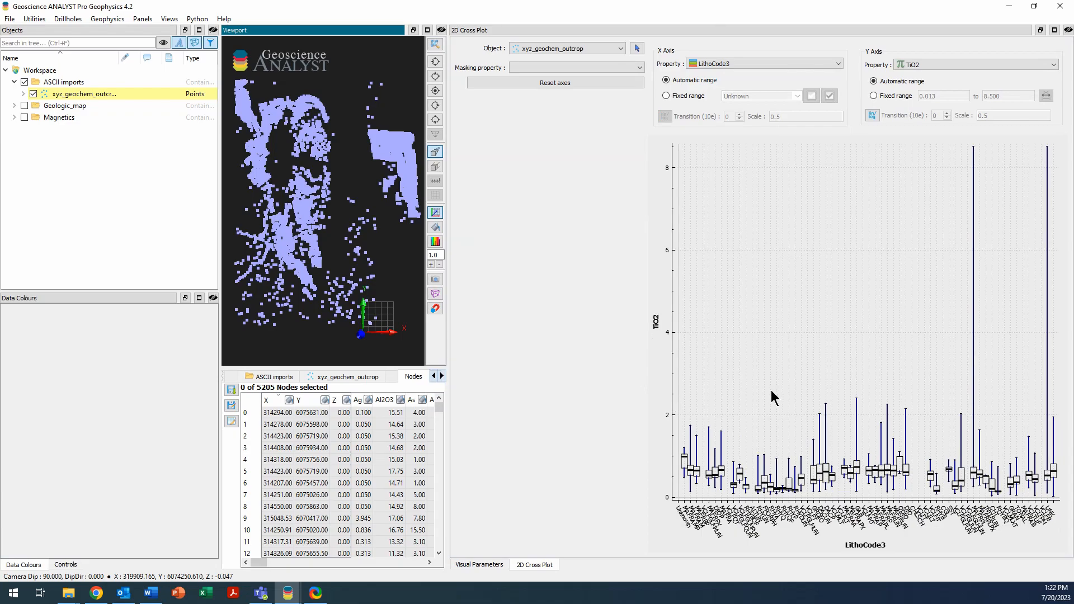
mouse_move(825, 421)
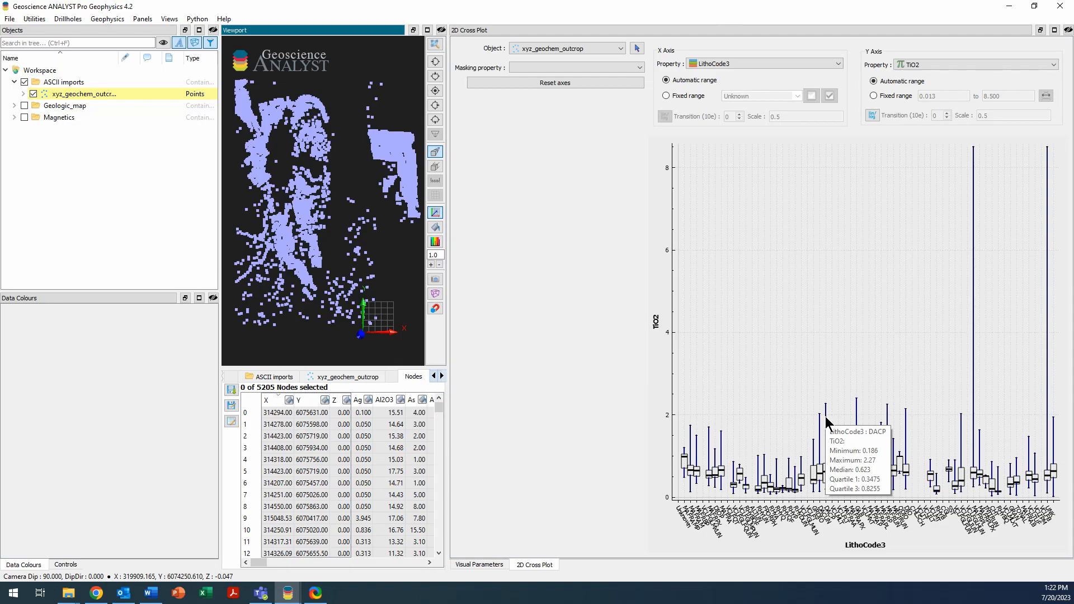
Switch the X axis property back to Zr
click(837, 64)
drag(839, 114, 840, 144)
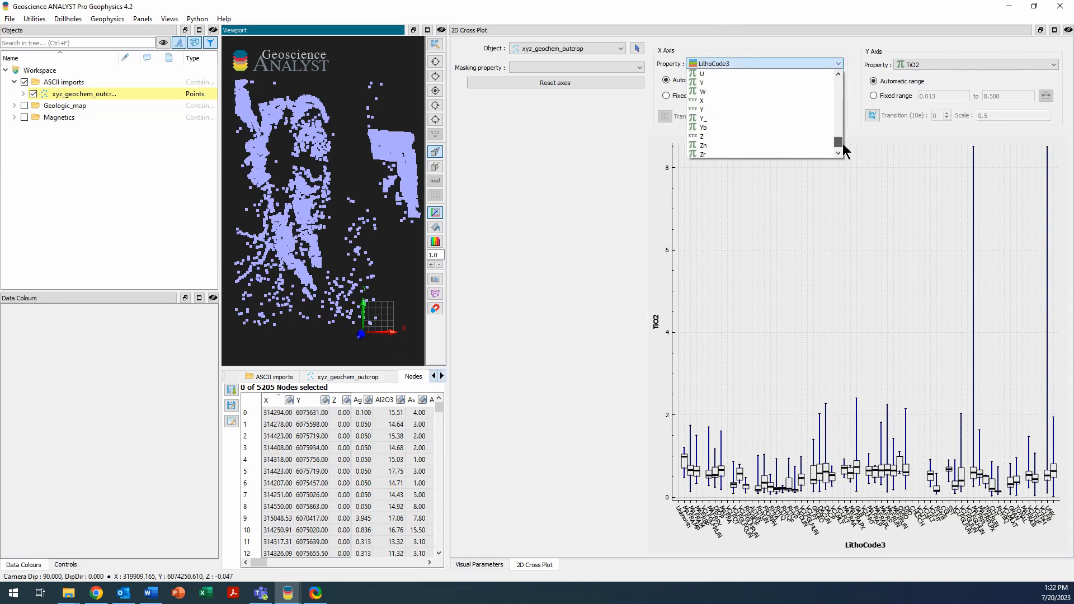
click(800, 147)
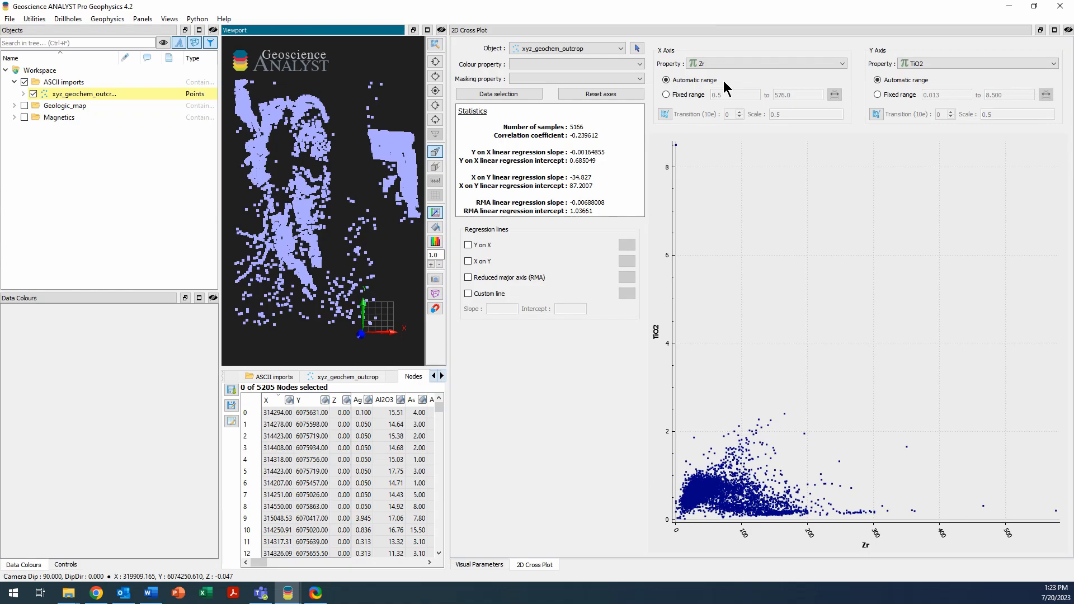
Pan and zoom the cross plot to examine the dense cluster of Zr and TiO2 points
drag(782, 396, 814, 341)
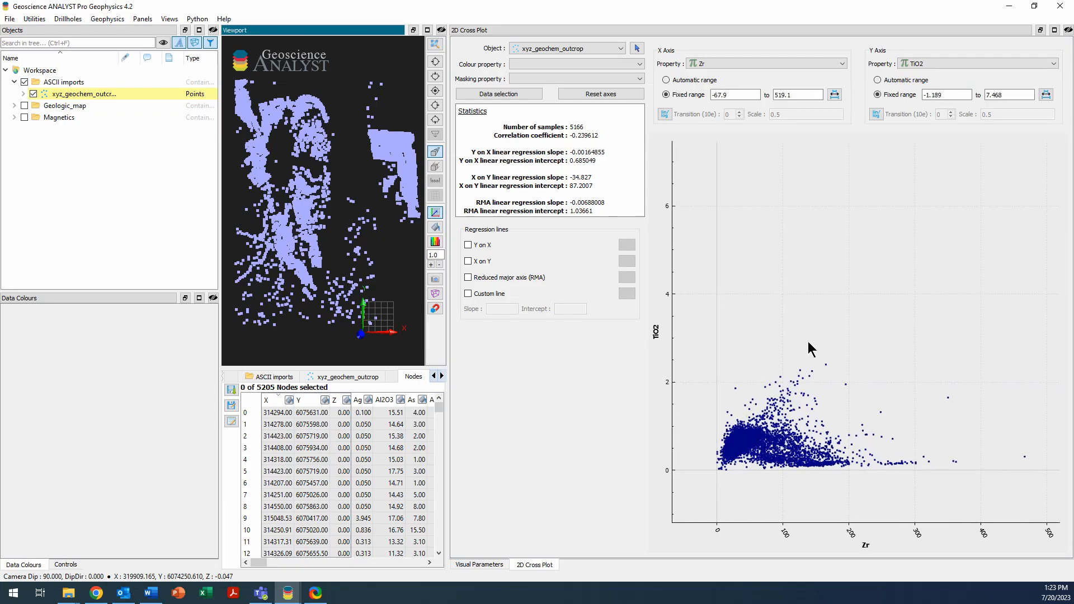
scroll(820, 371, up, 2)
drag(820, 409, 906, 363)
scroll(895, 381, up, 5)
drag(824, 410, 1001, 492)
scroll(908, 324, up, 3)
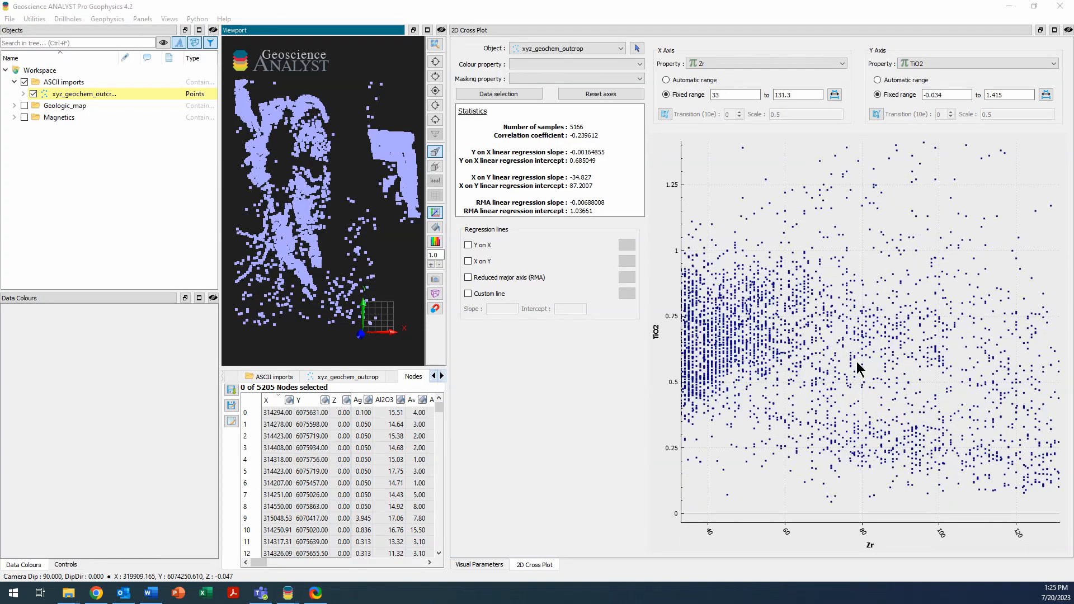
Reset both fixed axis ranges to the data extents, then set the Zr maximum to 400 and the TiO2 maximum to 3
click(834, 95)
double_click(797, 95)
text(400)
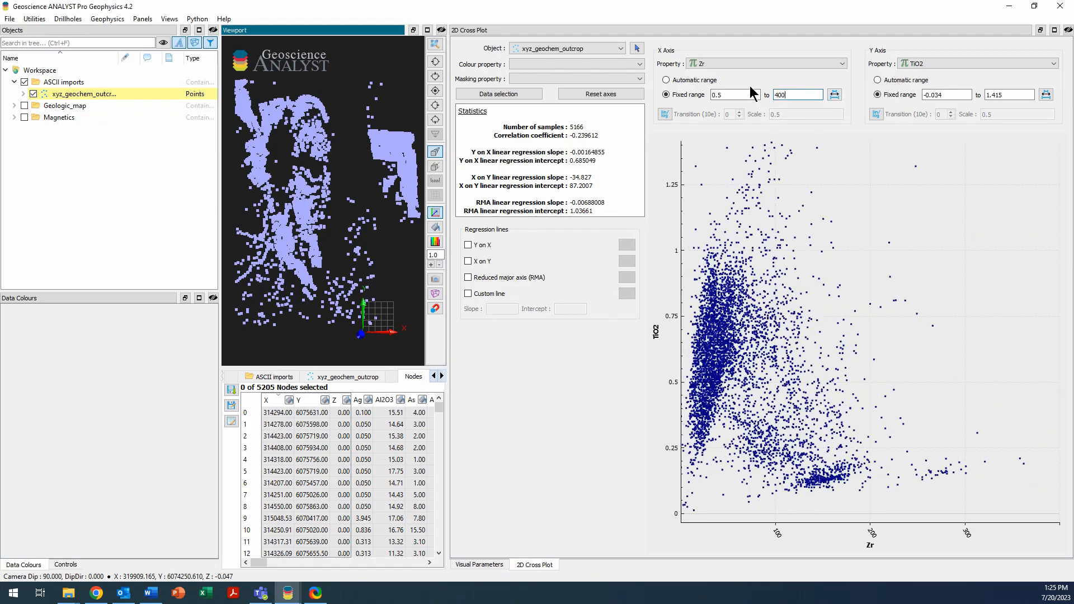
click(1045, 95)
drag(1010, 95, 970, 95)
text(3)
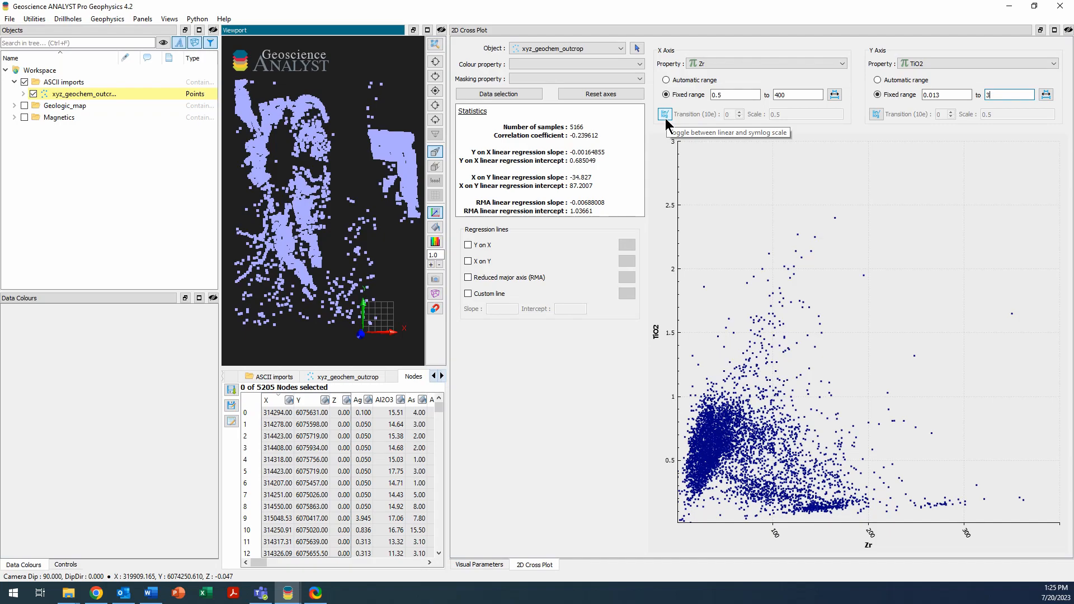
Colour the cross plot points by the Fe2O3 property
click(639, 65)
scroll(605, 112, down, 7)
scroll(605, 112, up, 2)
click(589, 82)
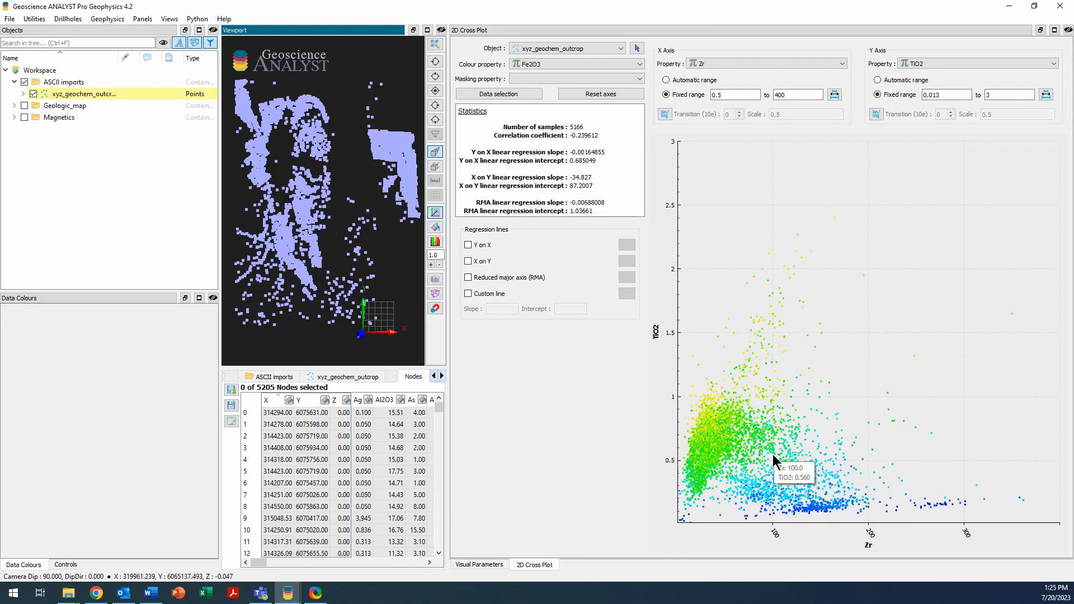
Display Fe2O3 on the outcrop points in the viewport and enlarge the Data Colours panel to show all its settings
click(23, 93)
scroll(45, 173, down, 5)
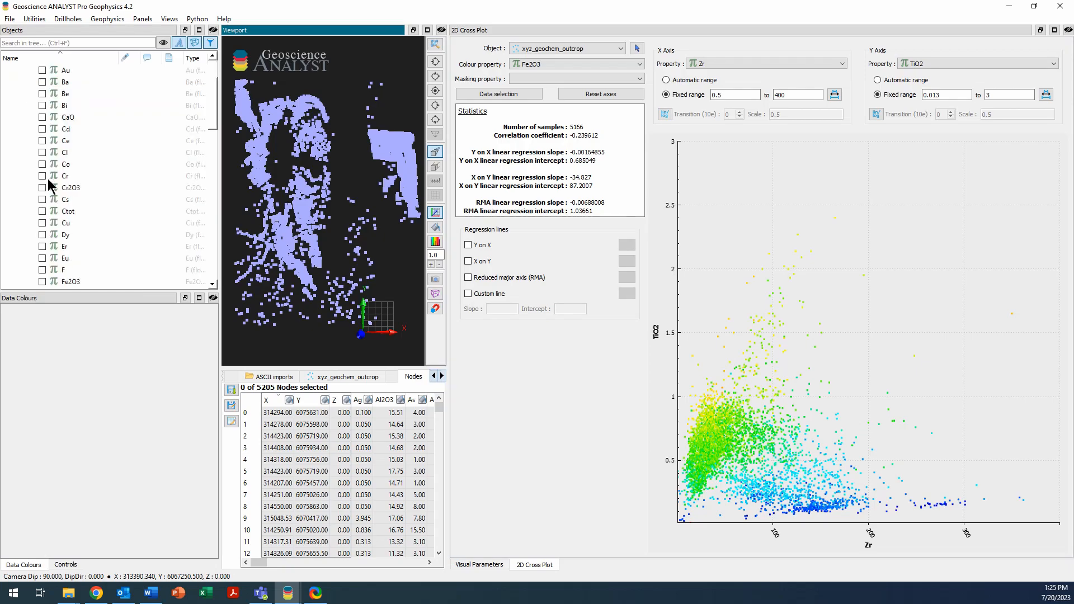
click(43, 176)
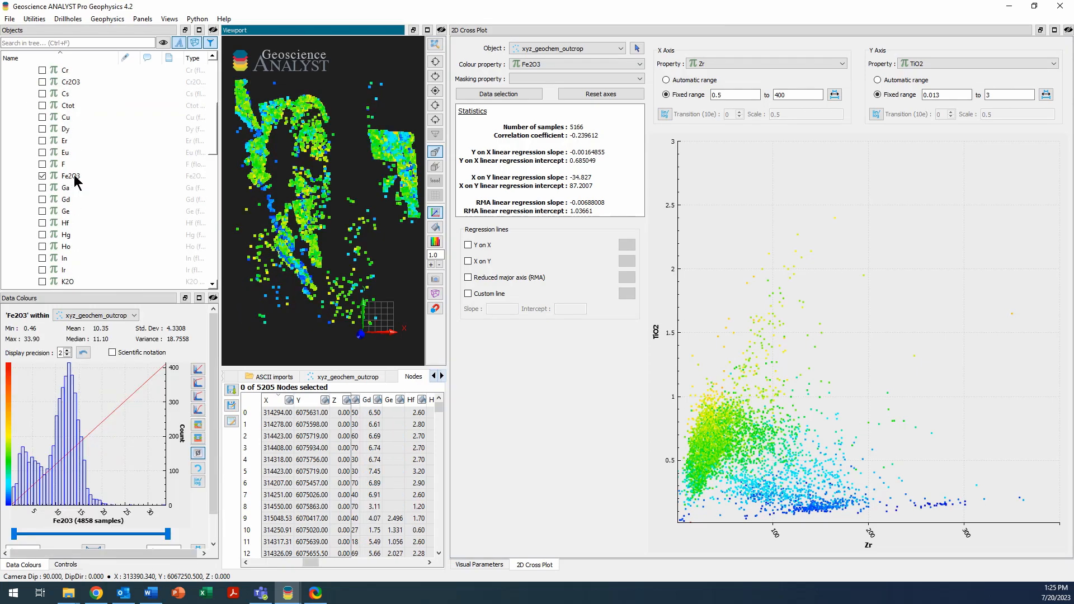
drag(102, 289, 101, 260)
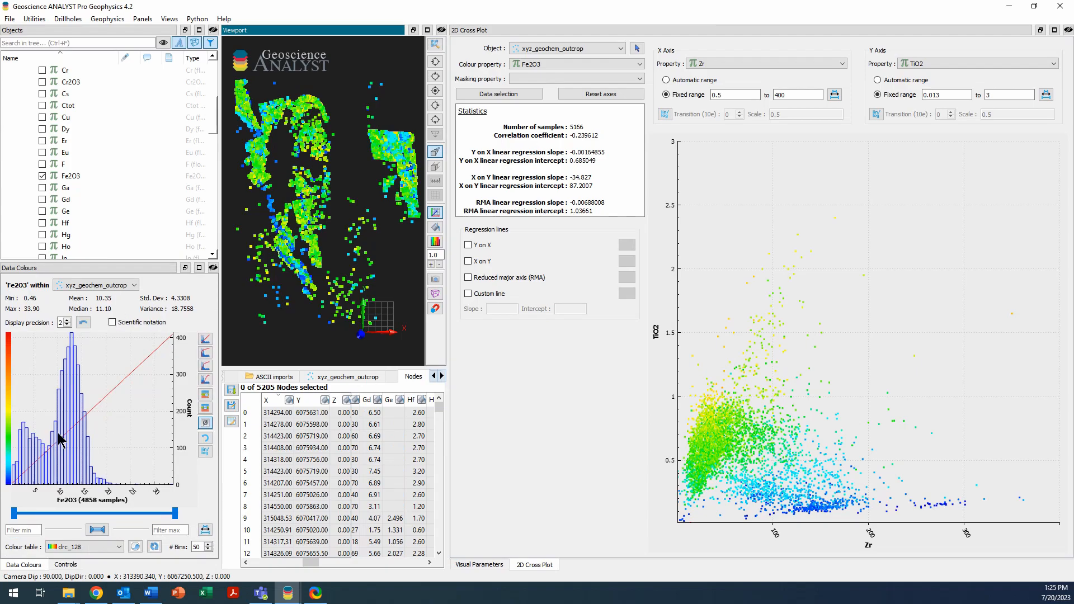
Change the Fe2O3 colour table to CET-R4
click(56, 551)
scroll(86, 495, up, 1)
click(78, 494)
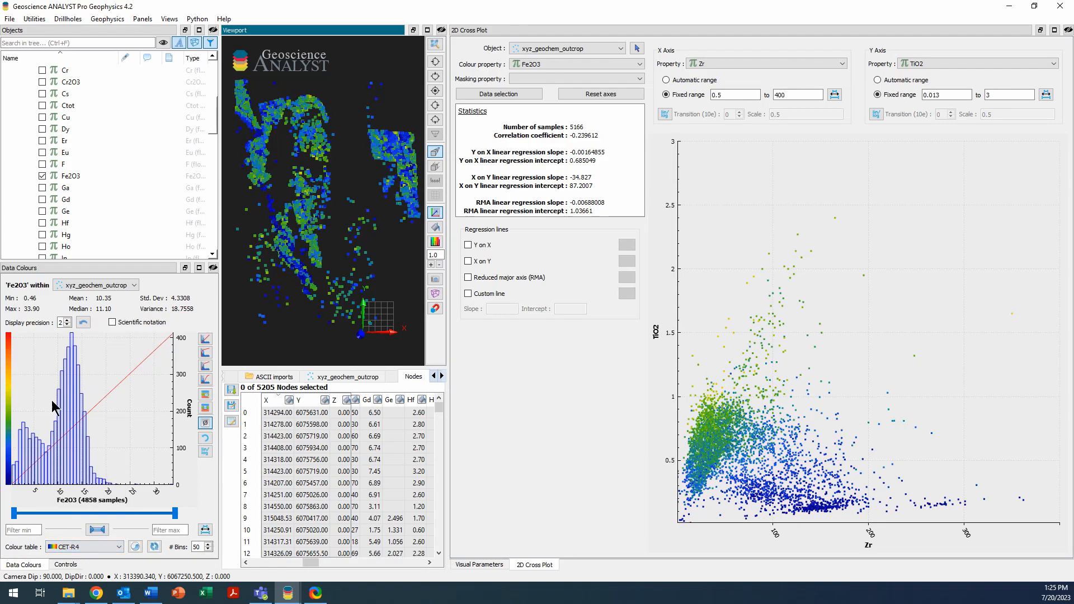
mouse_move(720, 506)
Apply a linear colour mapping to Fe2O3 with a maximum of 20
click(205, 340)
key(Tab)
text(20)
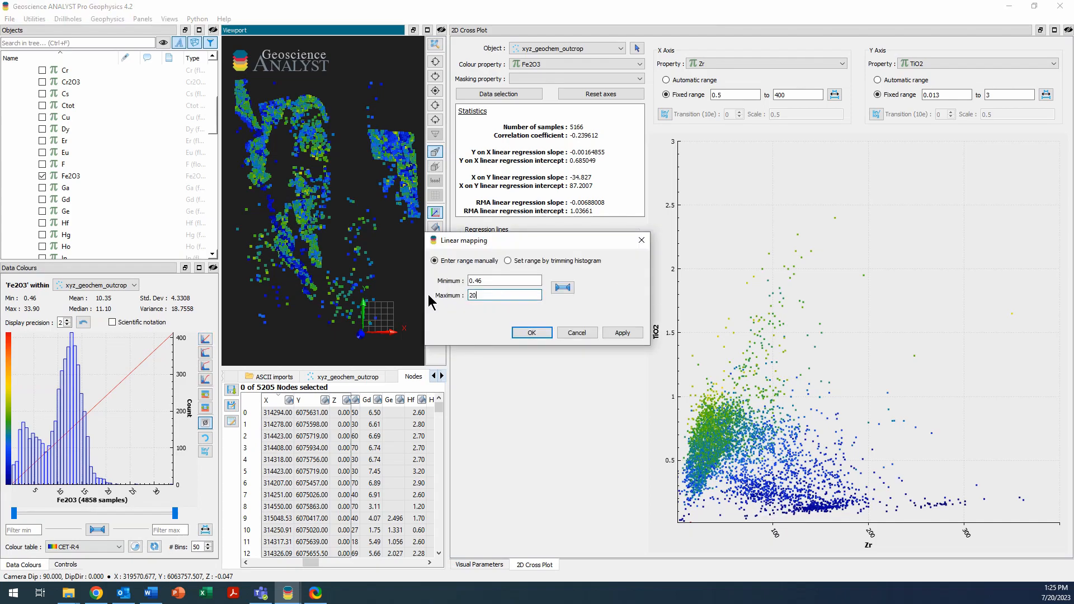
click(531, 332)
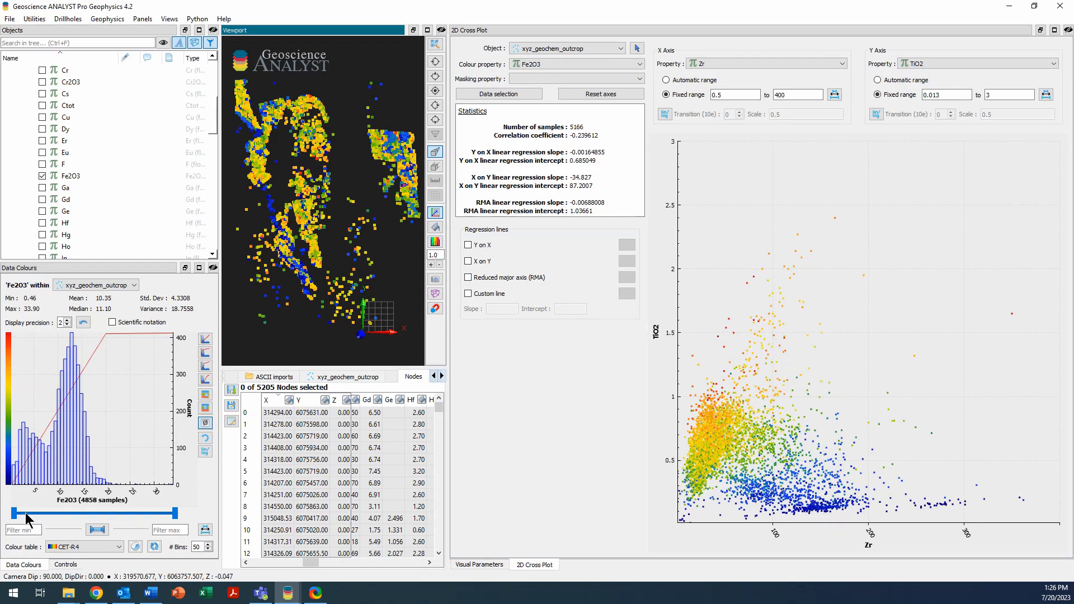
Filter the Fe2O3 data to a minimum value of 15
drag(15, 513, 87, 513)
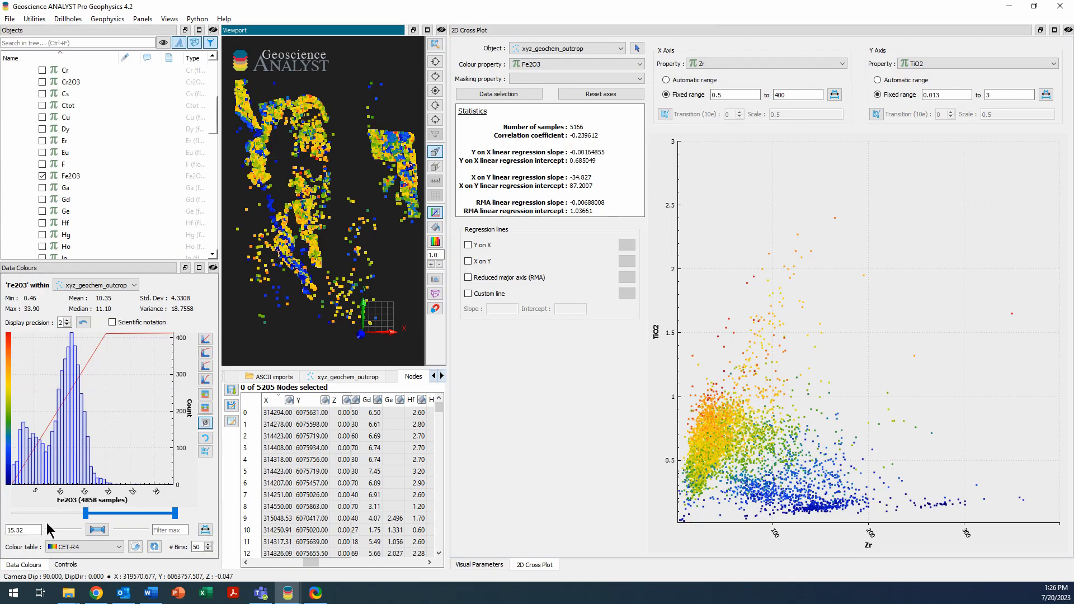
text(15)
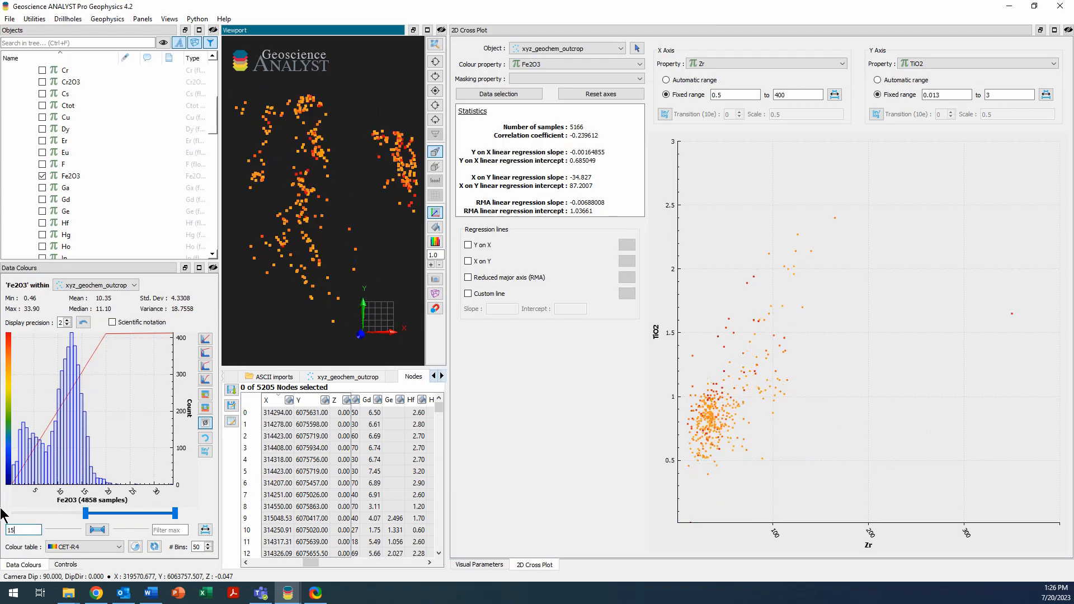
key(Return)
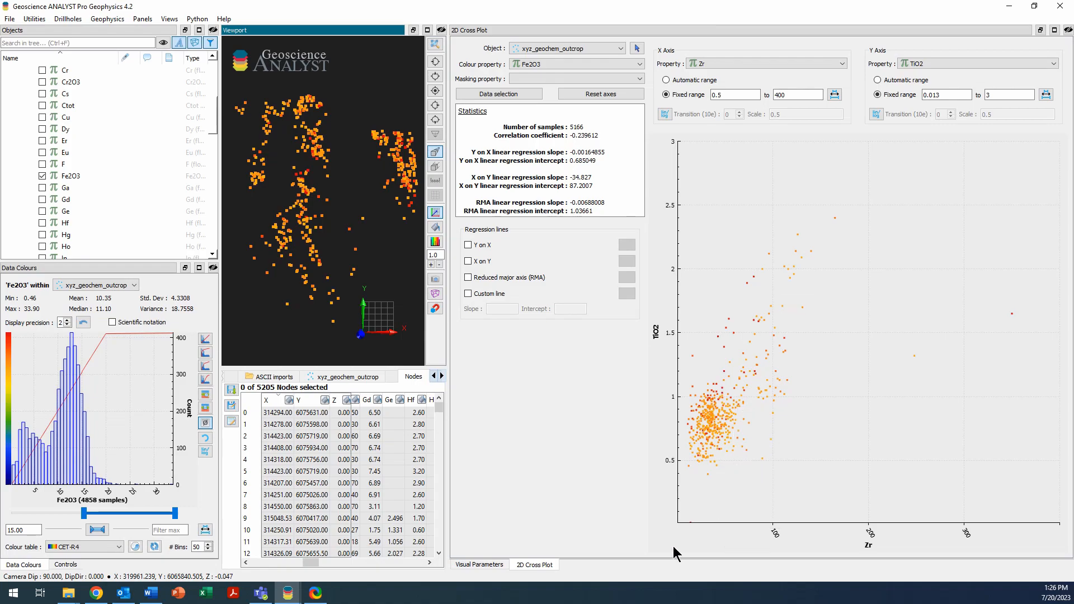
Reset the Fe2O3 filter to the full range and turn off the Fe2O3 display on the viewport points
click(205, 529)
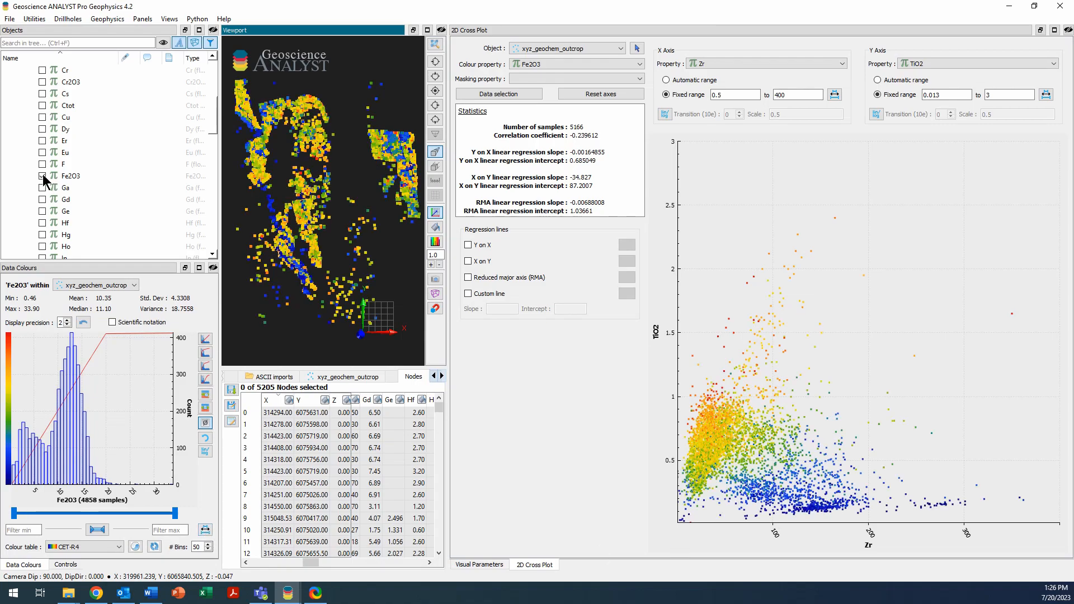
click(43, 174)
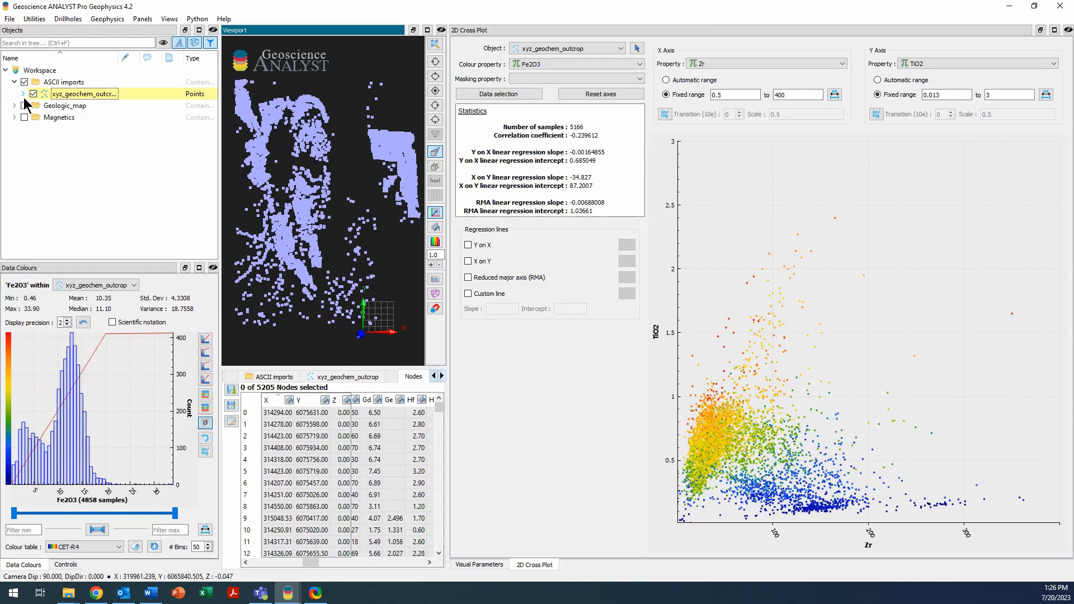
Enable data selection, box-select the cross plot points with TiO2 above about 1.7, and examine where they lie in the viewport
click(469, 94)
click(740, 229)
drag(740, 229, 870, 307)
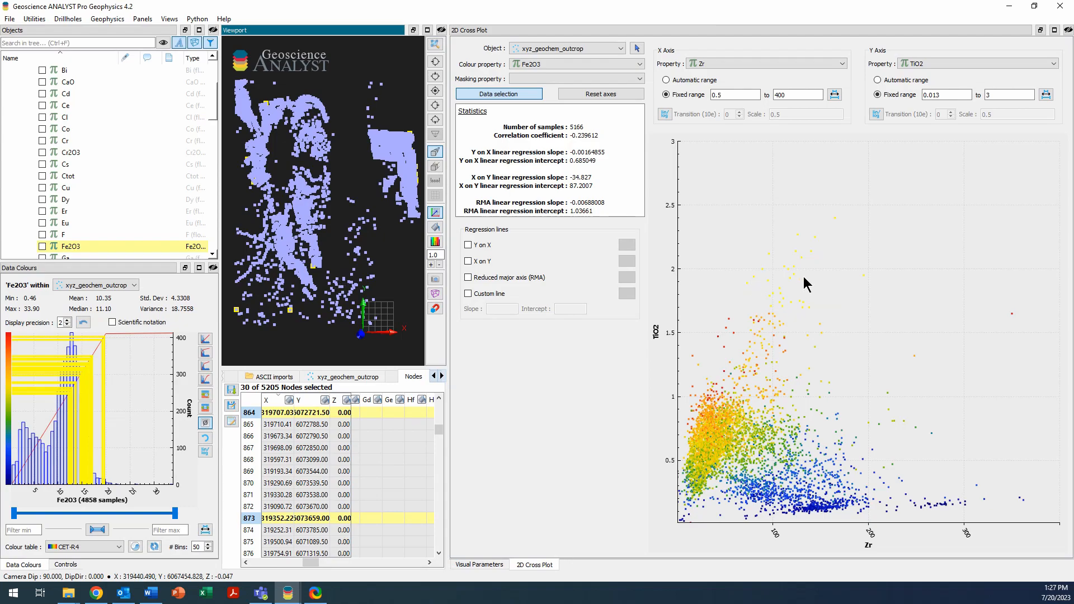
mouse_move(748, 301)
drag(319, 291, 255, 309)
scroll(334, 193, up, 3)
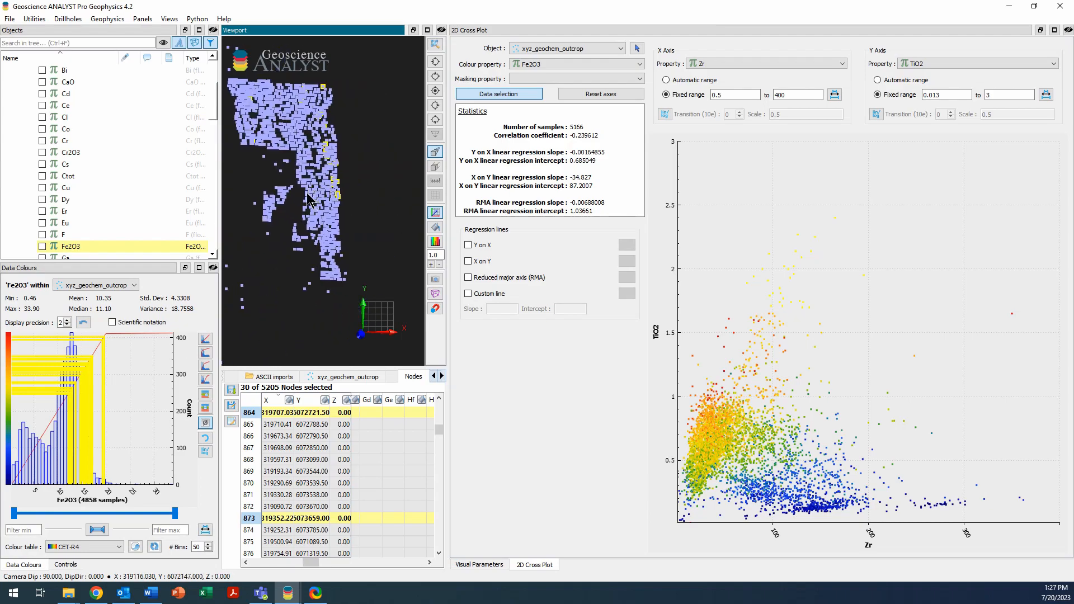
Replace the selected group with a new pick in the viewport and turn off data selection in the cross plot
click(306, 194)
drag(252, 187, 383, 319)
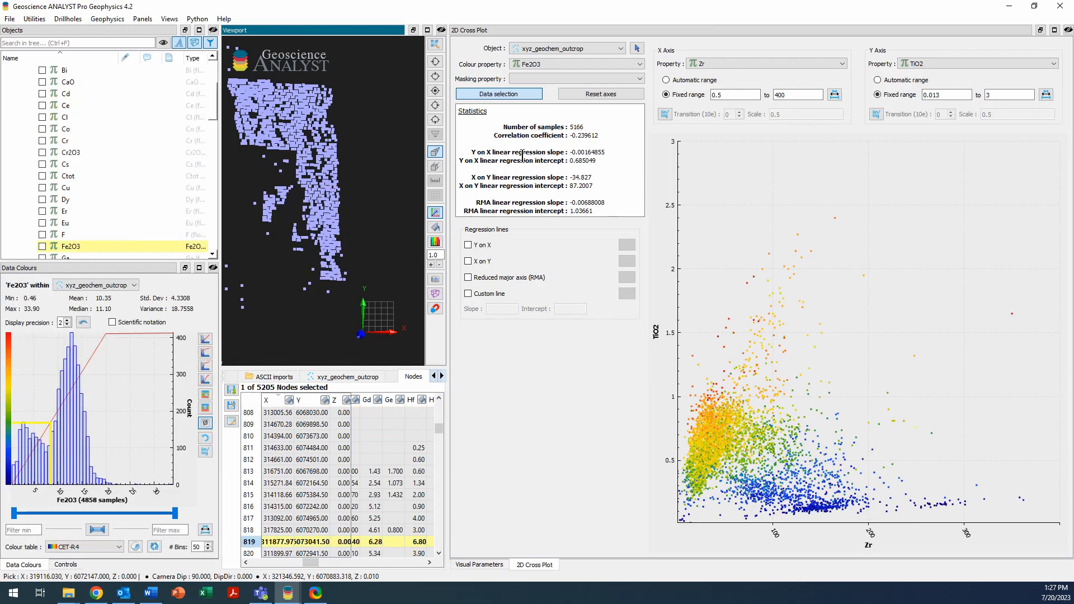
click(510, 98)
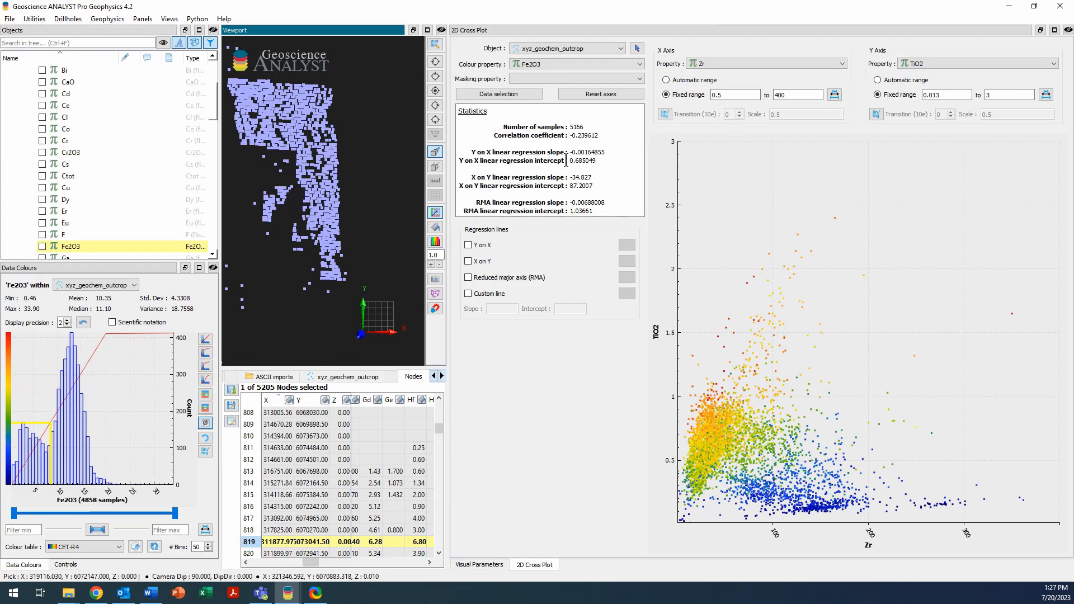
Display the Y on X and X on Y regression lines on the cross plot and turn both off again
click(468, 245)
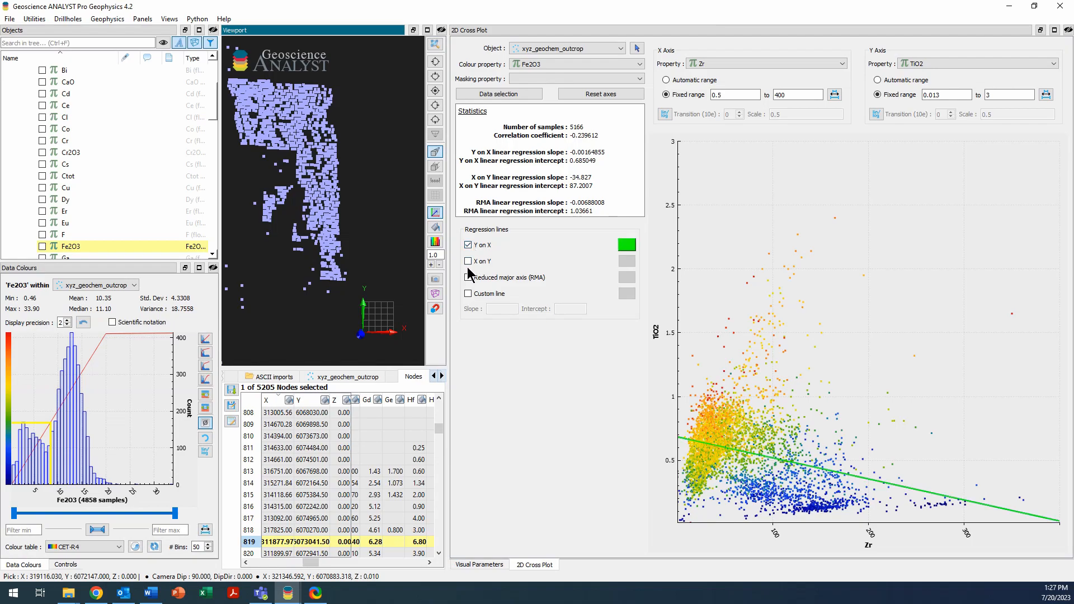
click(469, 261)
click(468, 261)
click(468, 246)
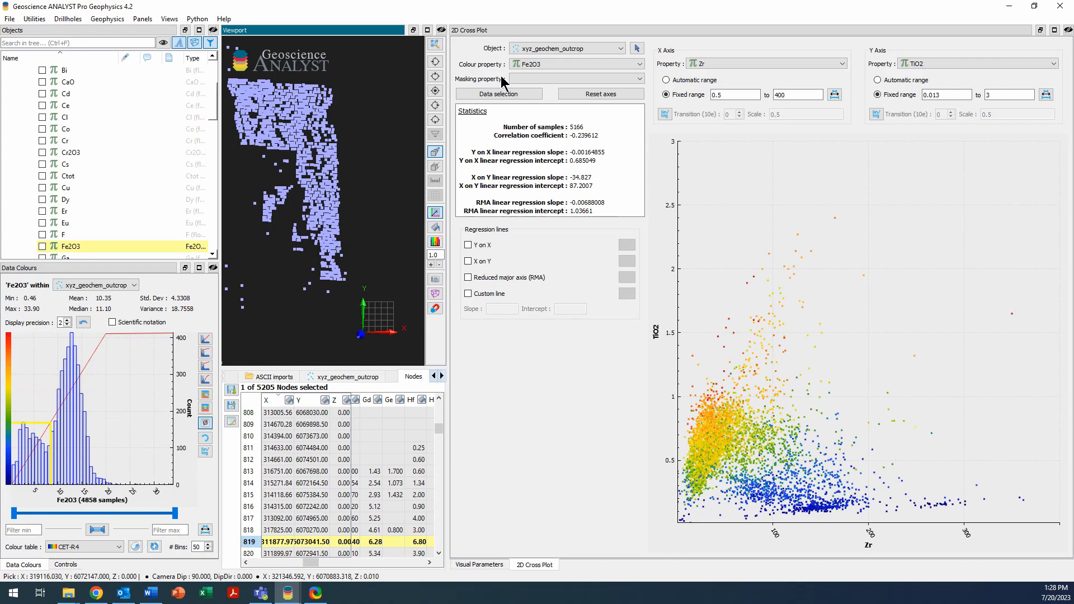
Box-select the cross plot points with Zr above about 200 and TiO2 below about 0.7, and create masking property high_Zr_low_TiO2 from the selected indices
click(502, 93)
drag(869, 431, 1052, 522)
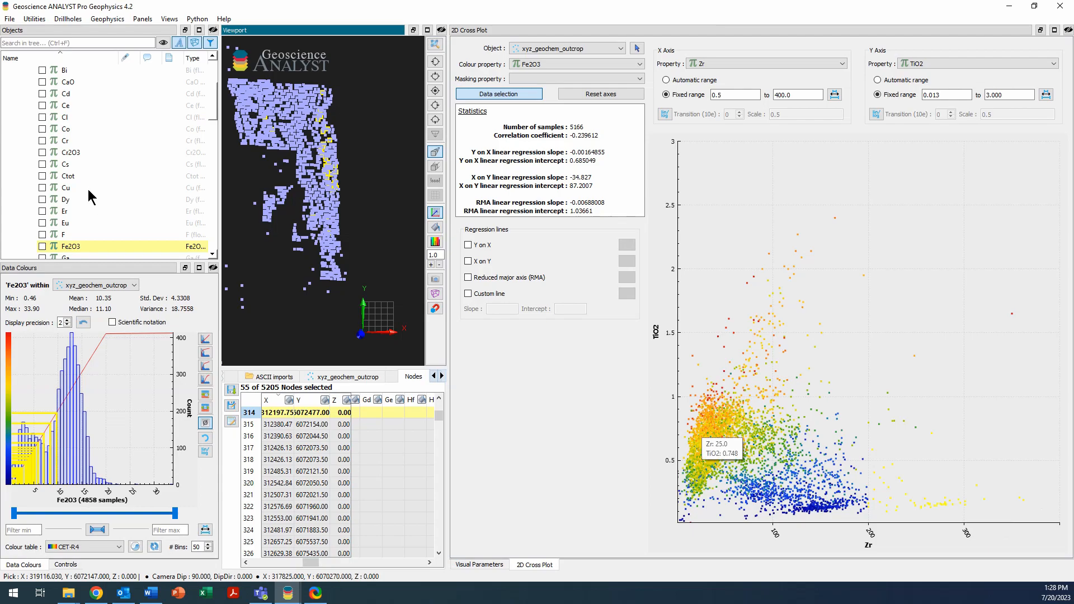
scroll(89, 196, up, 3)
right_click(99, 95)
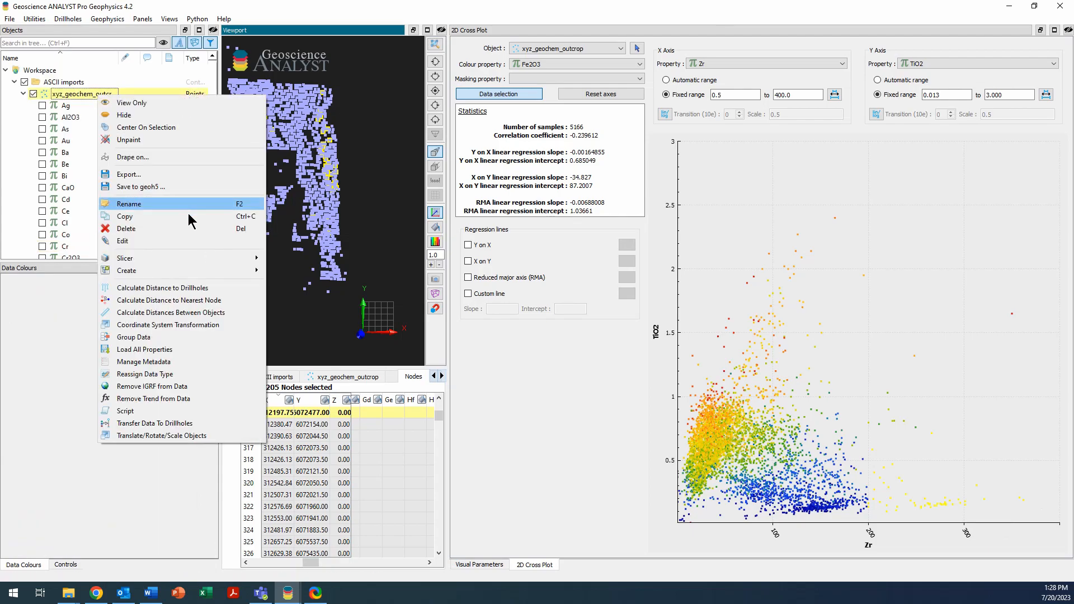
mouse_move(199, 270)
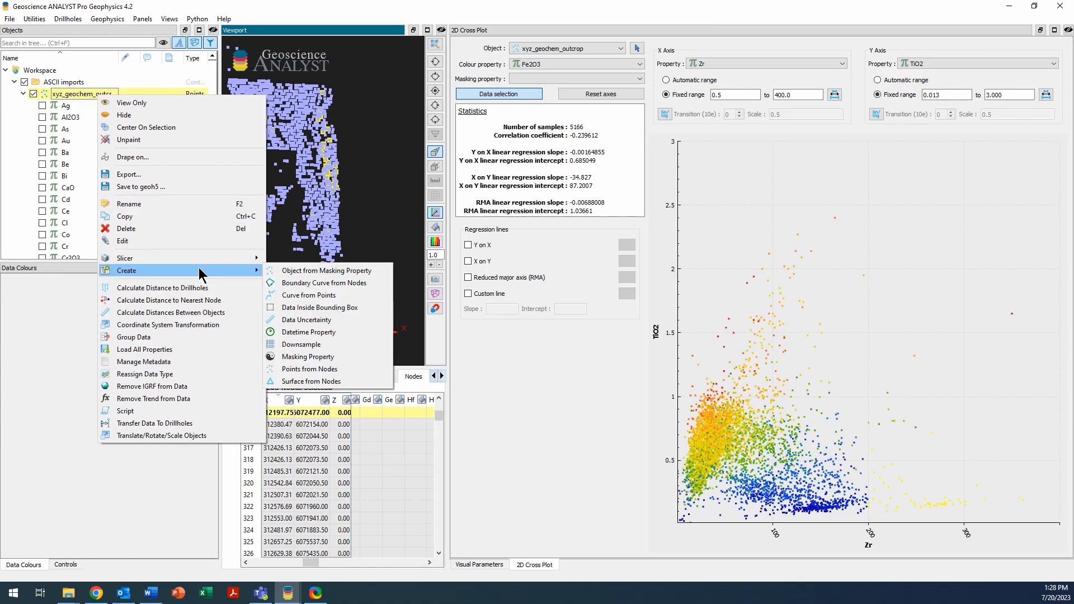
click(343, 356)
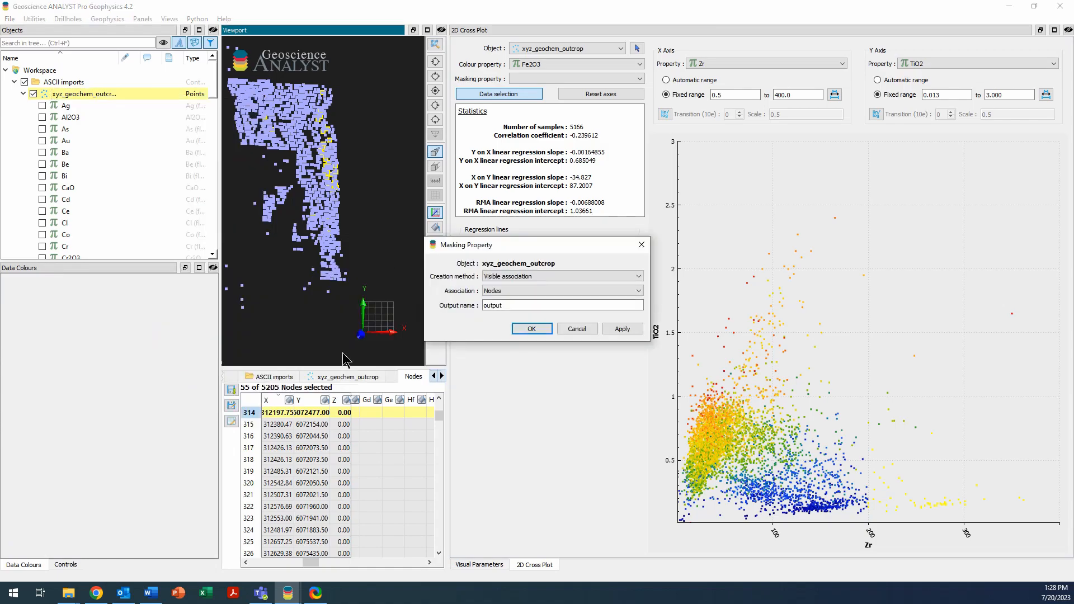
click(528, 276)
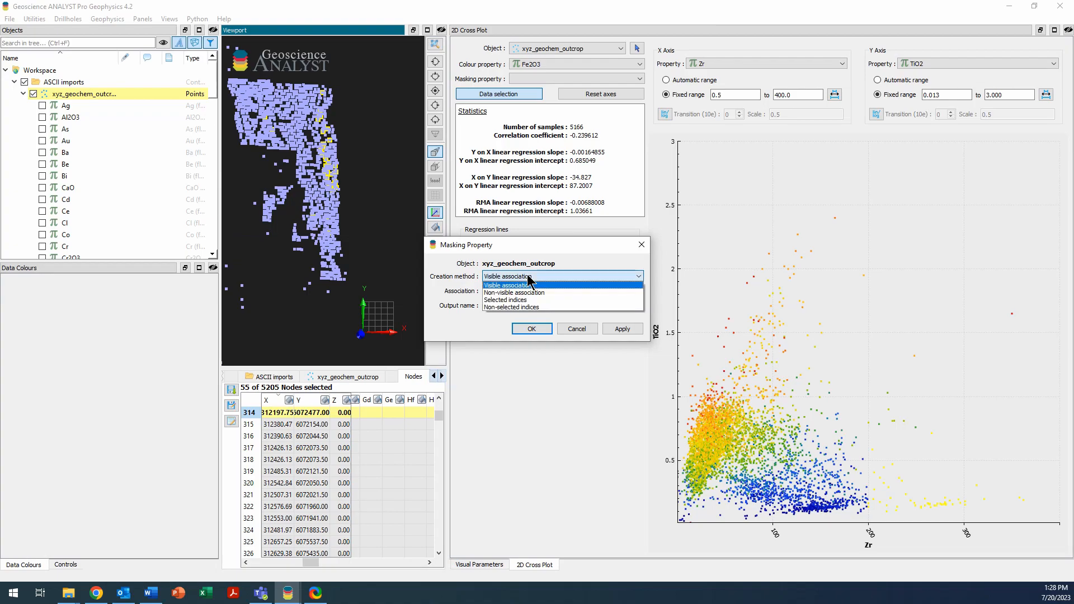
click(526, 293)
double_click(525, 302)
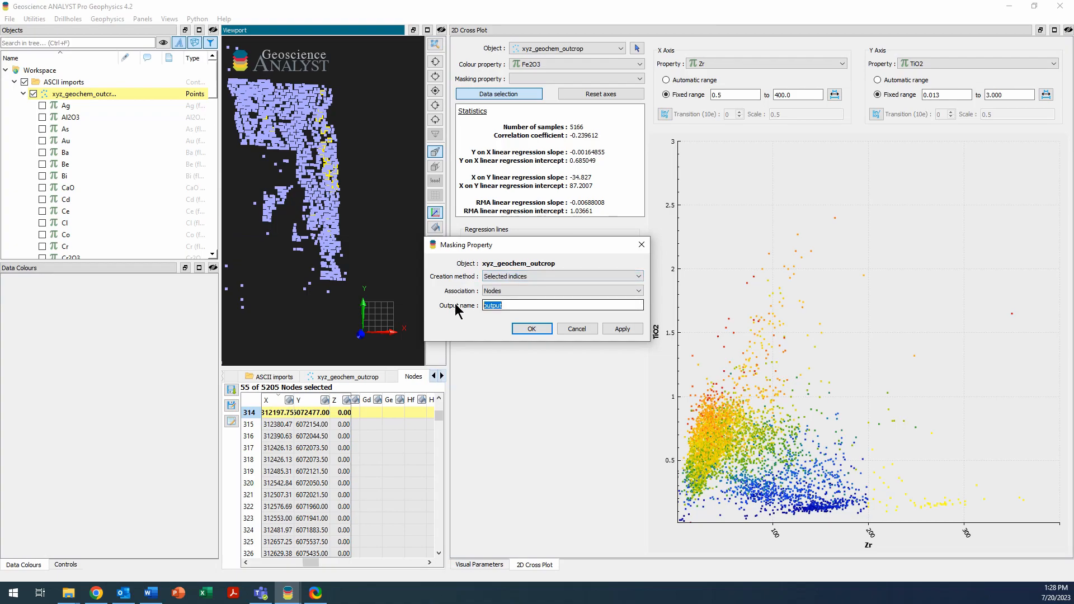
text(high_Zr_low)
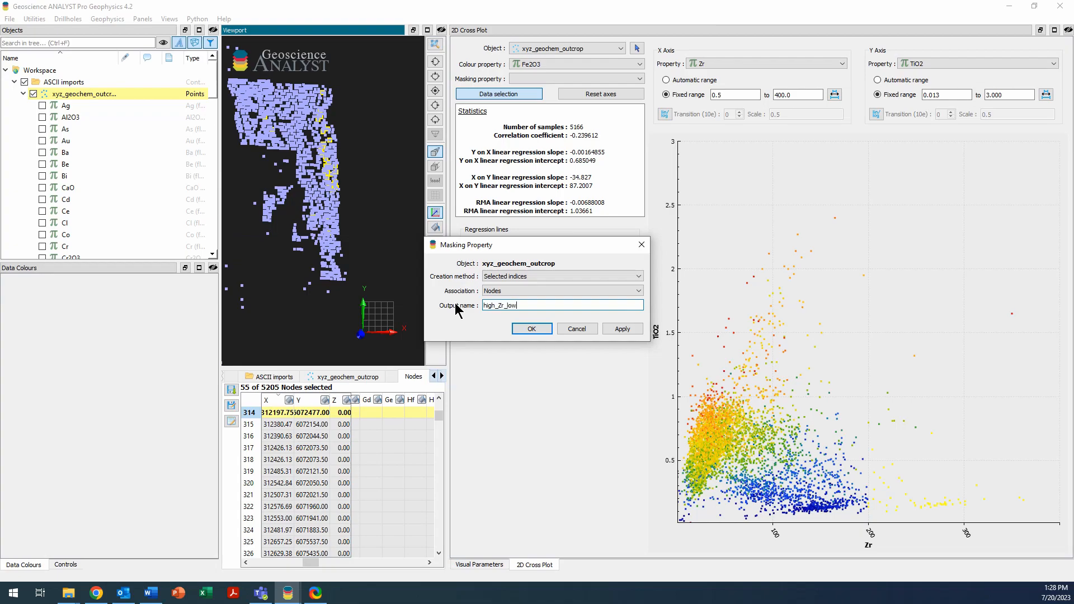
text(_TiO2)
click(531, 328)
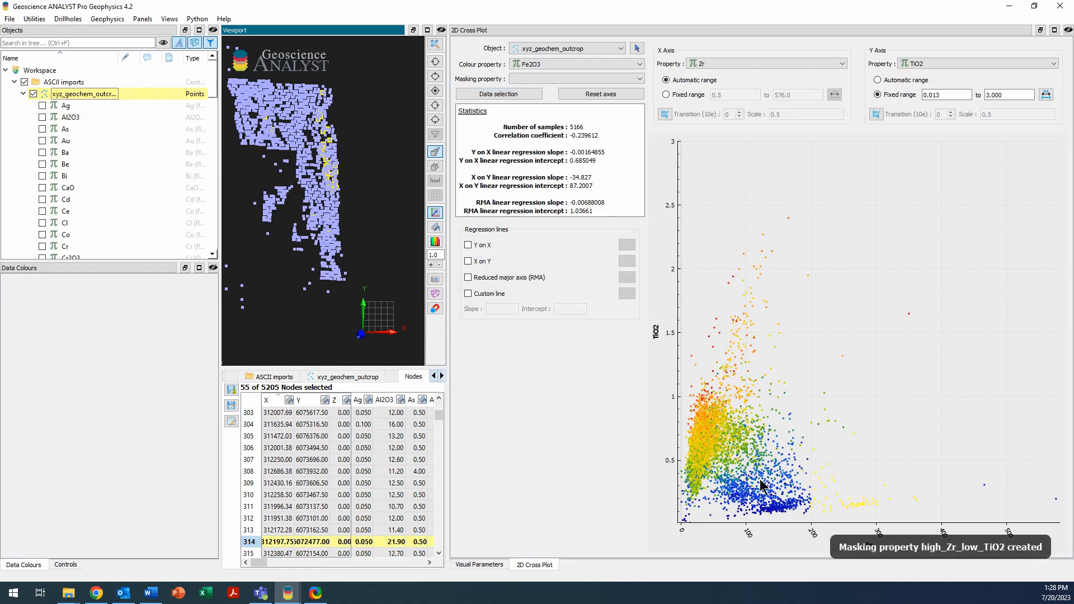
Display the high_Zr_low_TiO2 masking property on the viewport points, showing only the True class, and pick one of these points
scroll(58, 193, down, 7)
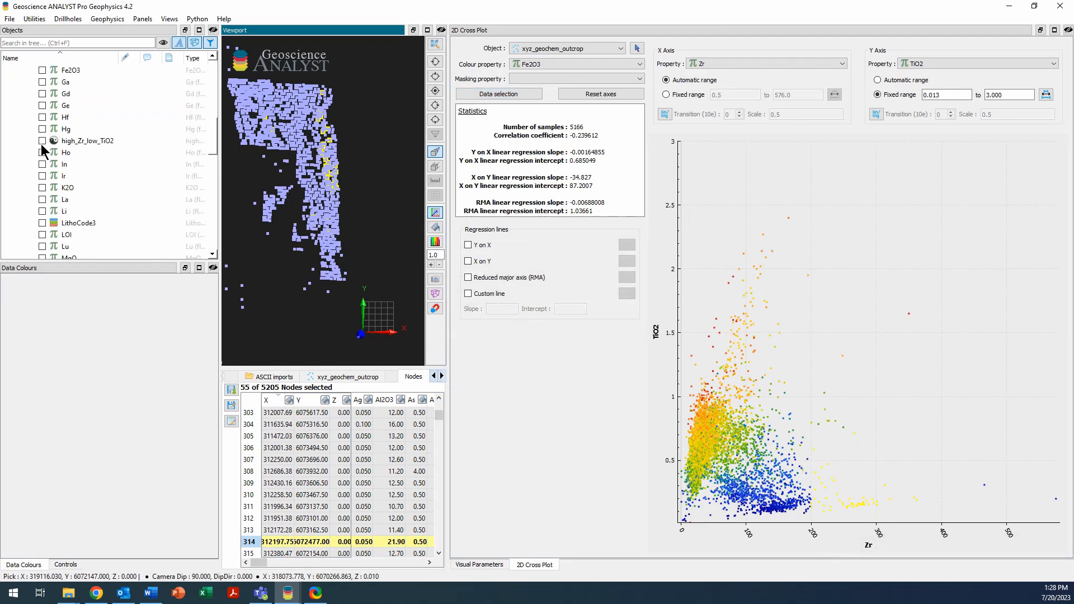
click(42, 141)
click(327, 233)
drag(314, 238, 357, 264)
scroll(358, 271, down, 3)
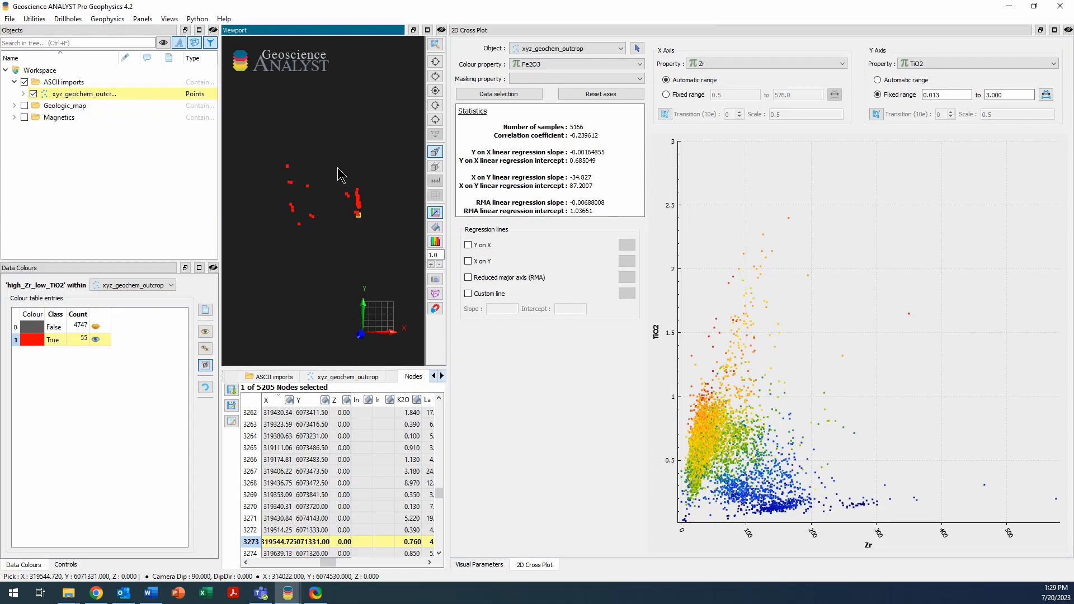
Restrict the cross plot to the masked points by setting its masking property to high_Zr_low_TiO2
click(632, 81)
click(555, 93)
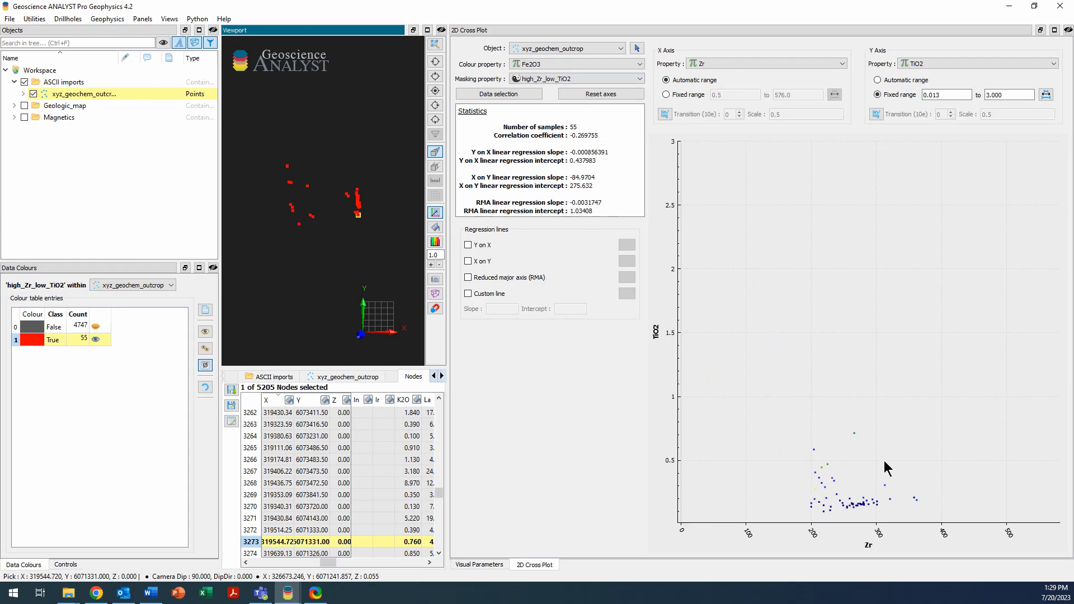